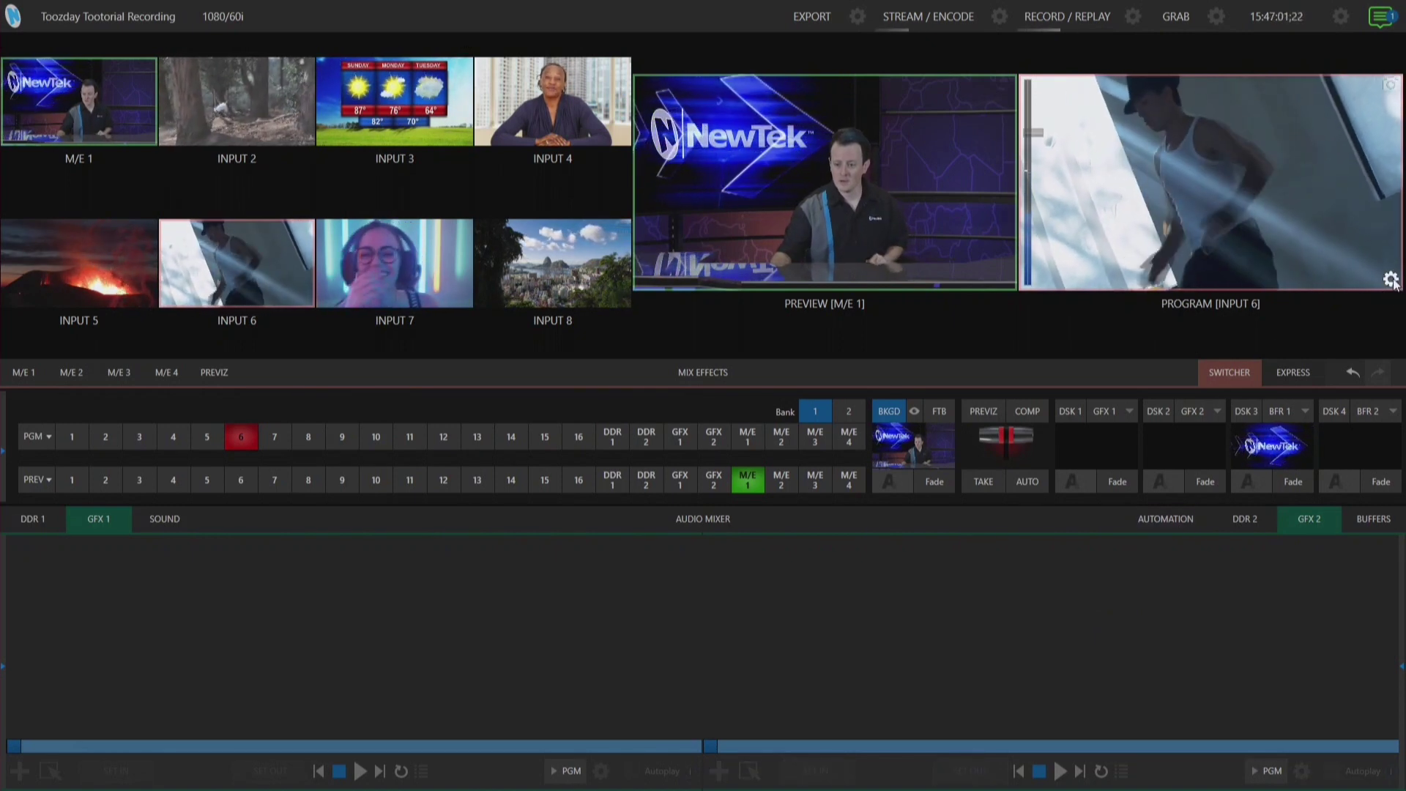
- Open the Output Configuration dialog from the Program monitor's gear icon
click(1391, 280)
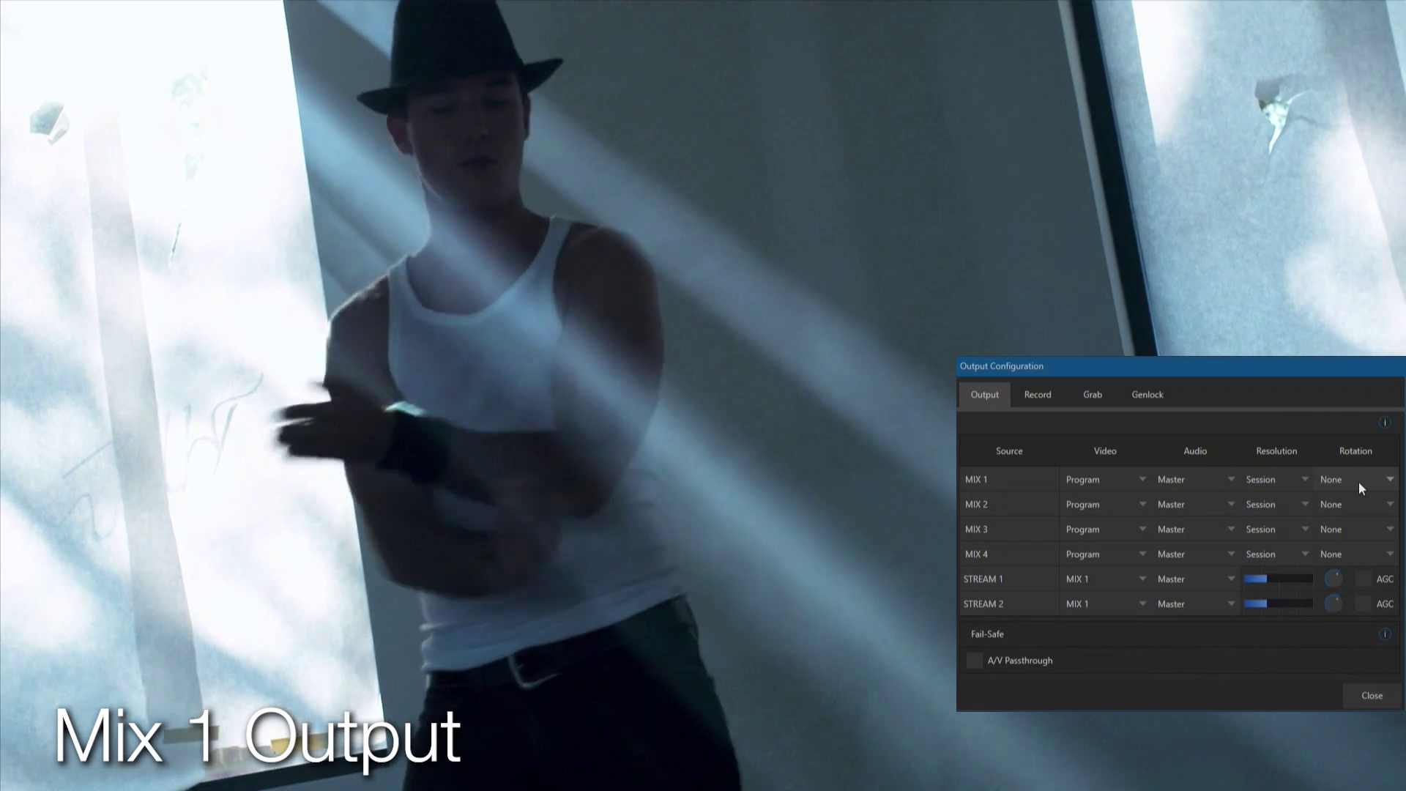
- Drop down the Rotation list in the MIX 1 row of the Output tab
click(1359, 482)
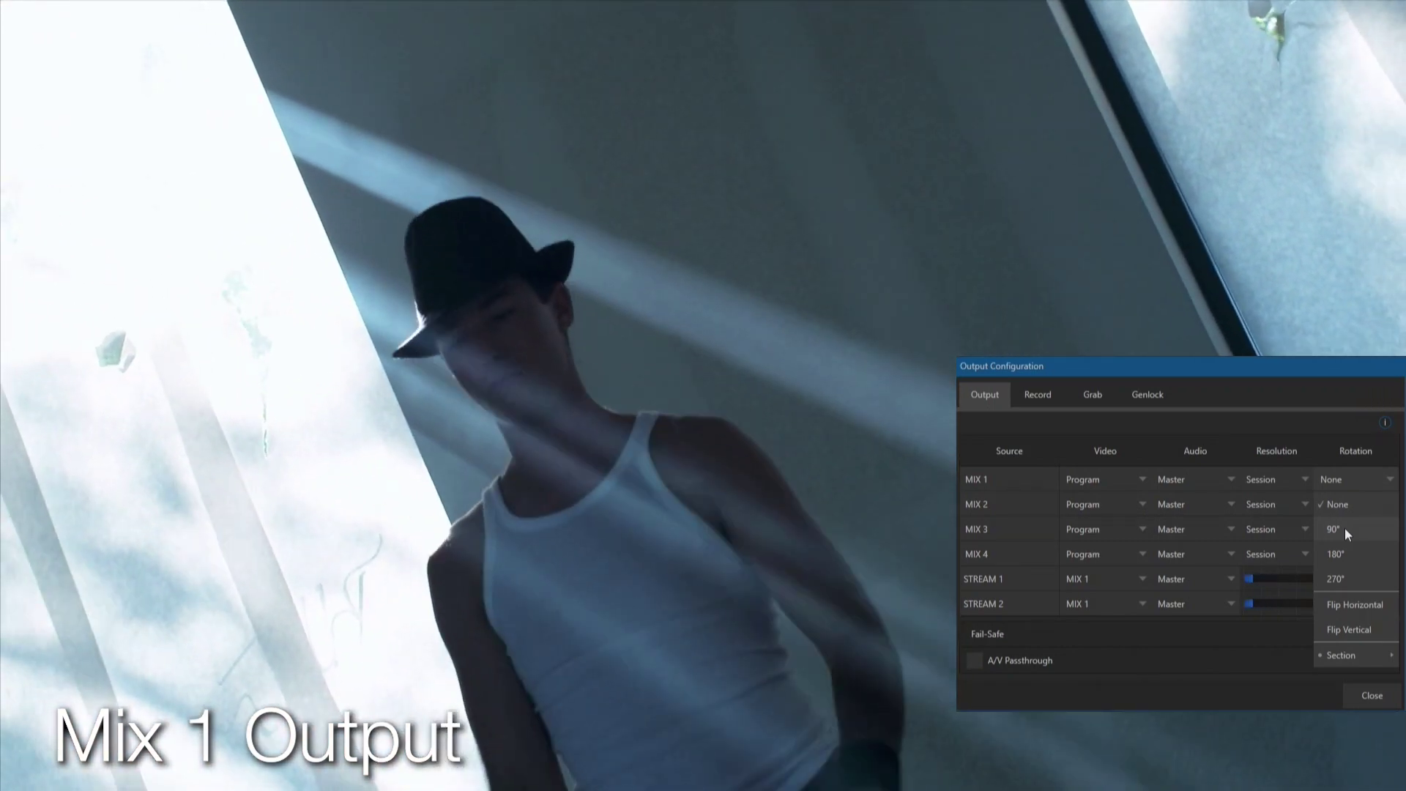
- Rotate MIX 1 output to 90°, 180°, then 270°, and return it to None
click(1345, 528)
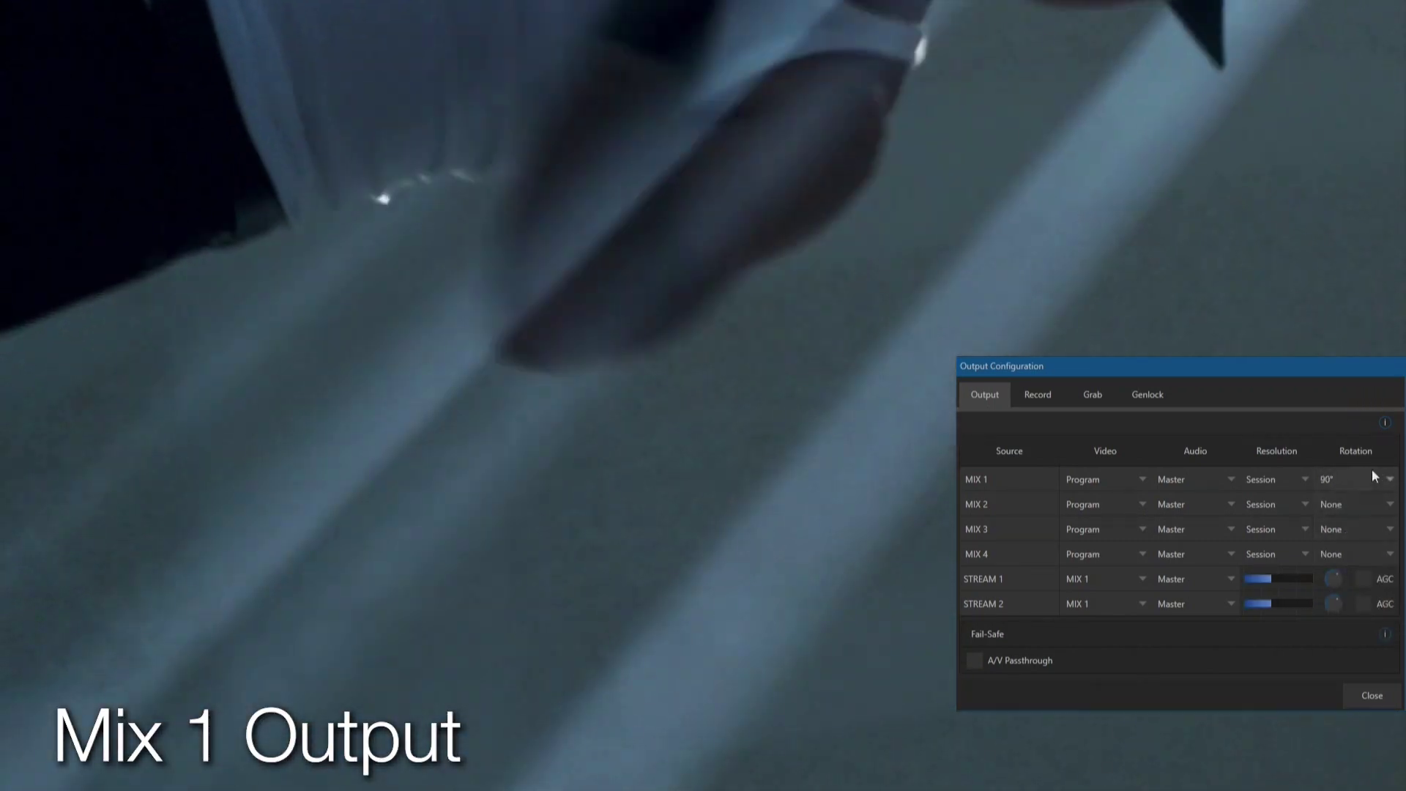
click(1369, 477)
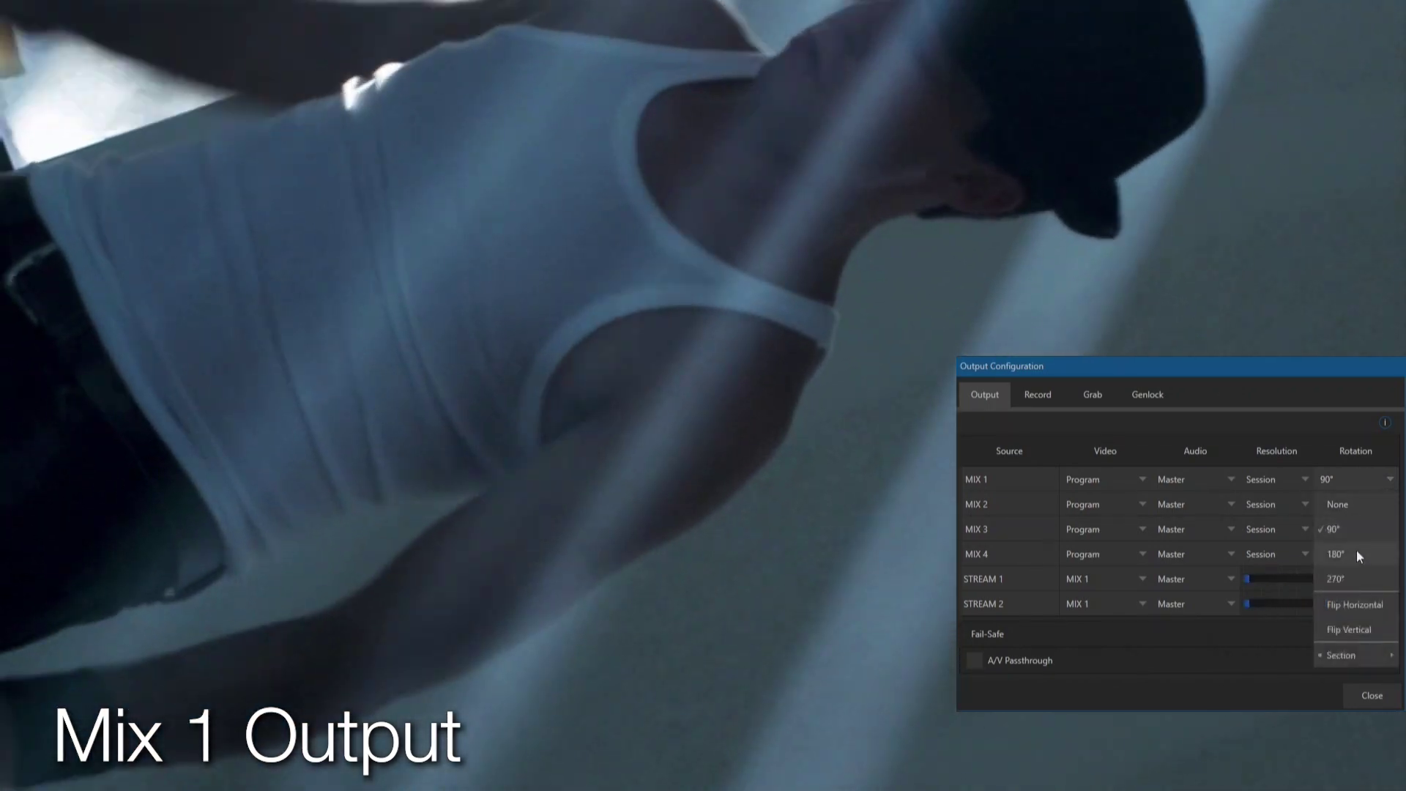
click(1356, 555)
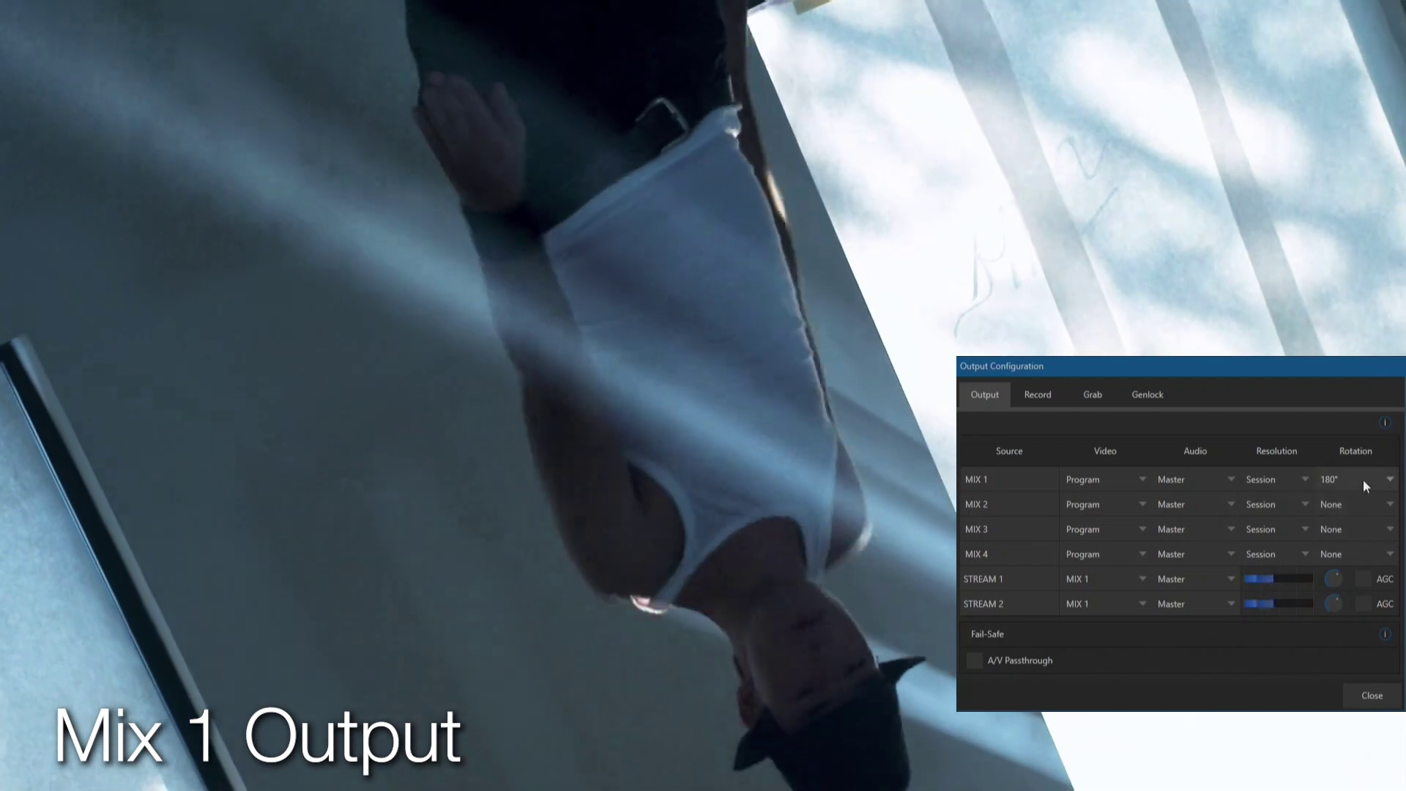
click(1363, 479)
click(1356, 572)
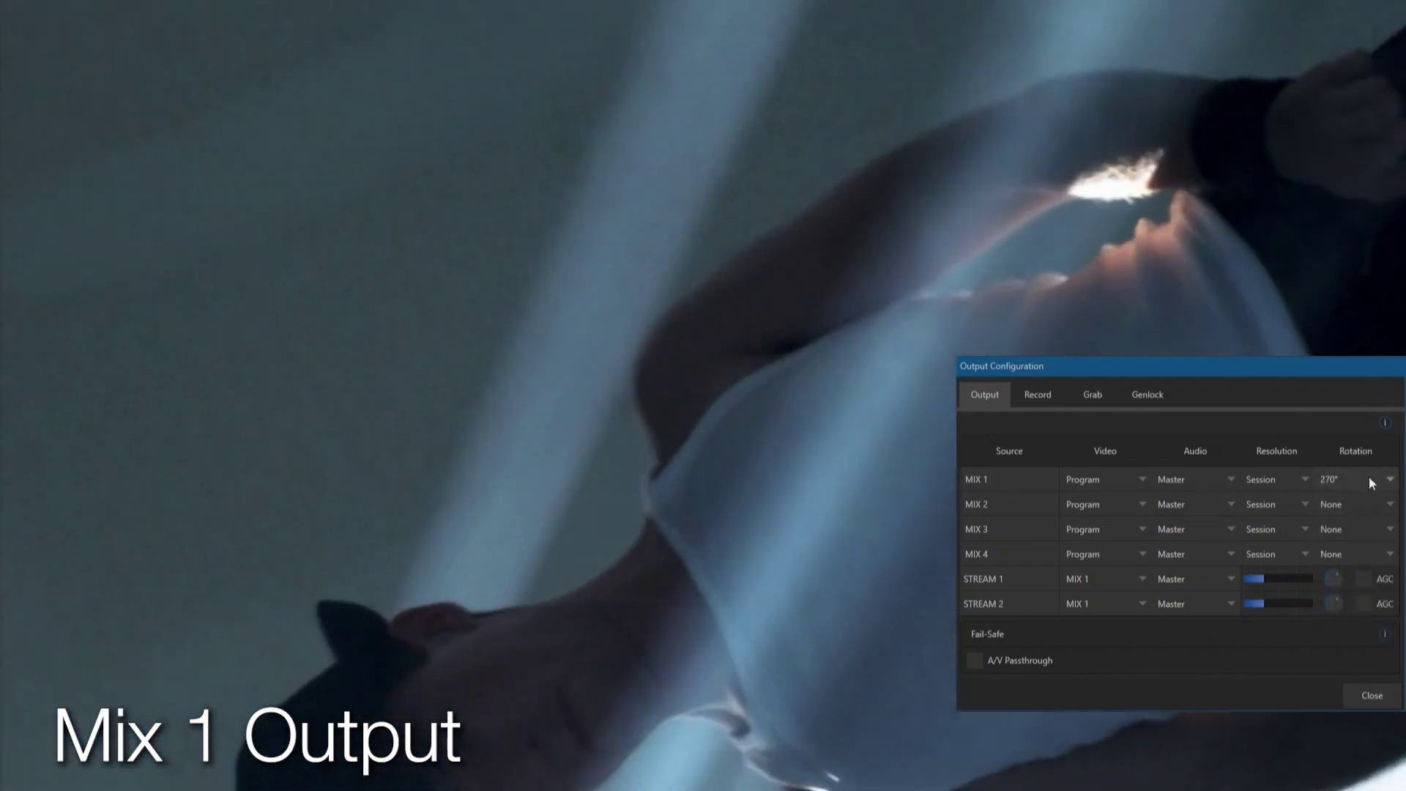
click(1366, 478)
click(1358, 502)
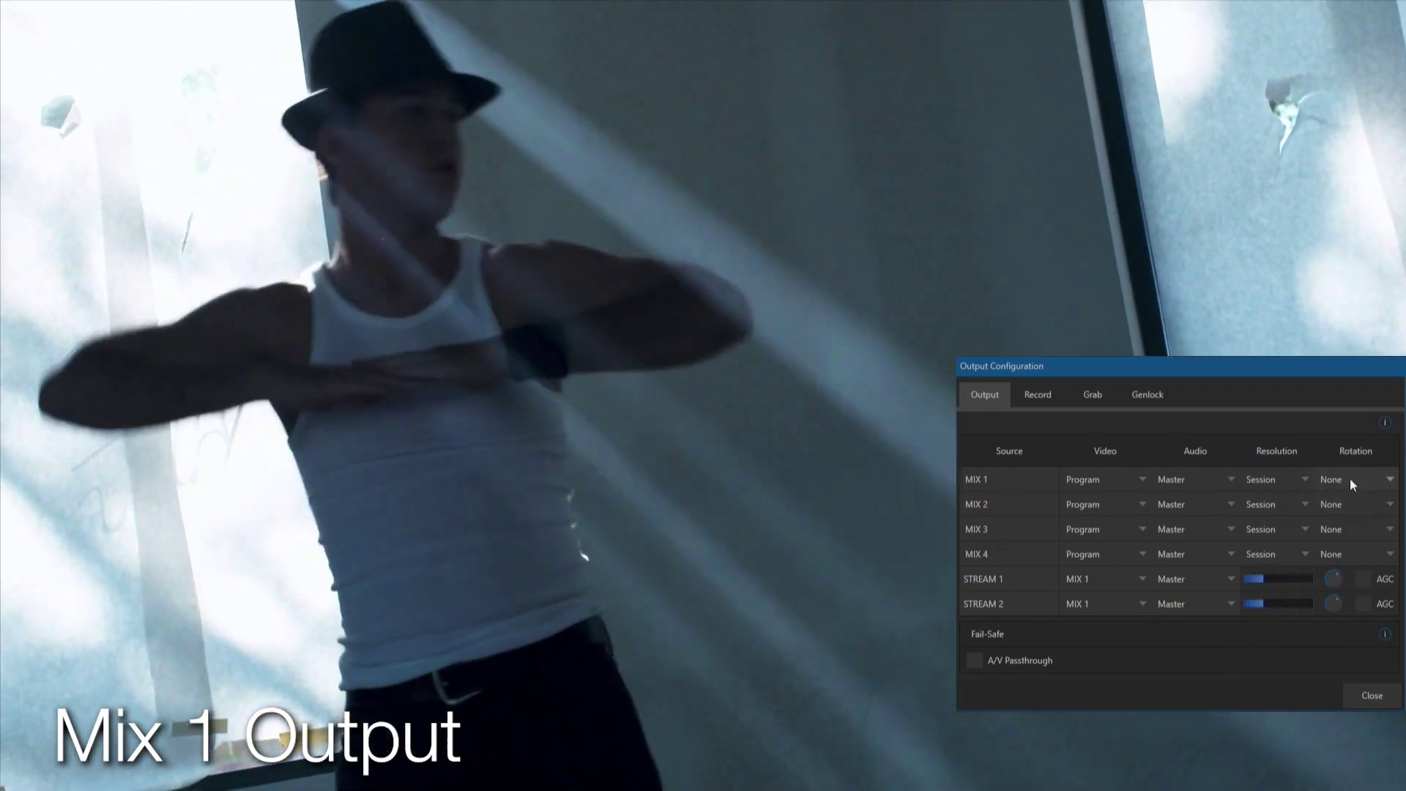
- Mirror MIX 1 with Flip Horizontal, then Flip Vertical, and return it to None
click(1350, 478)
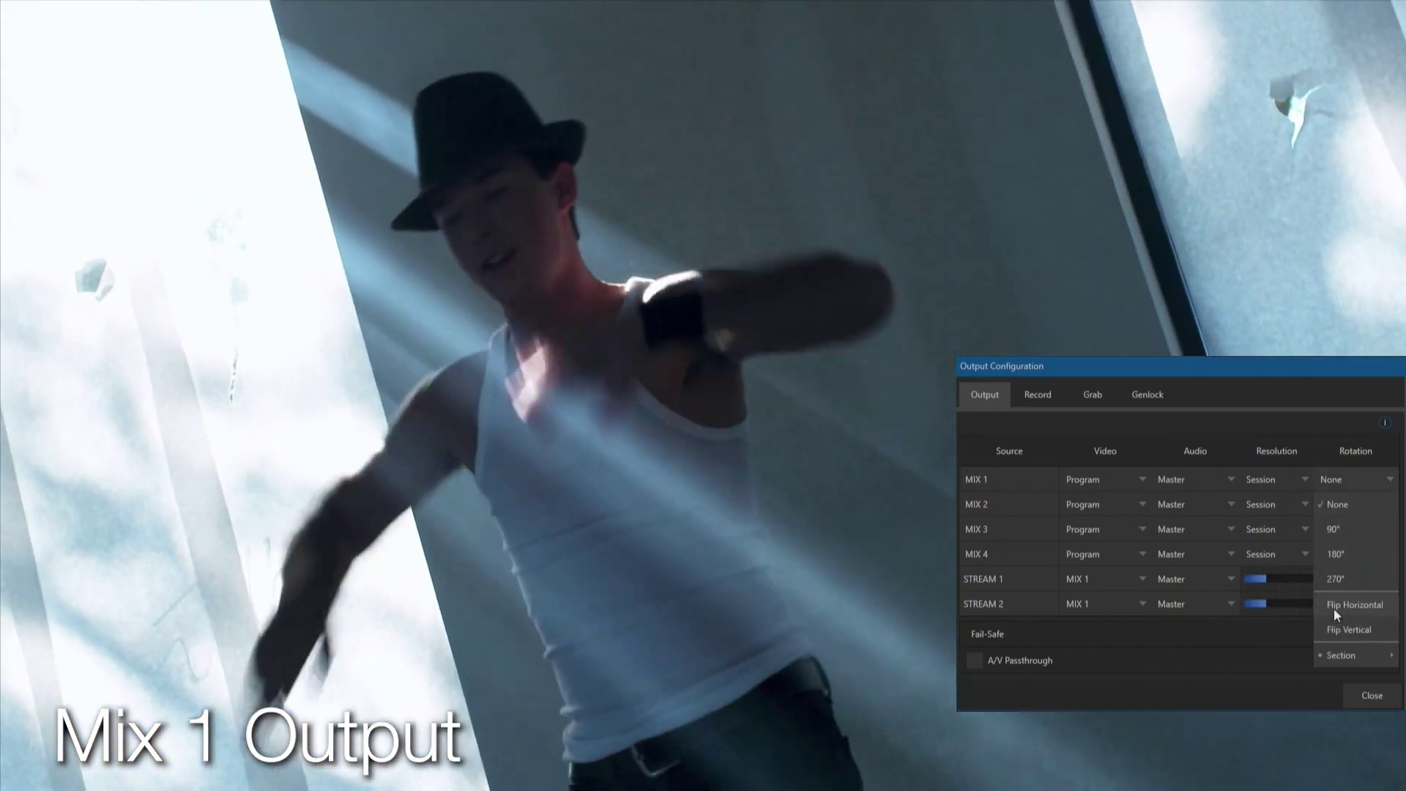
click(1333, 606)
click(1366, 478)
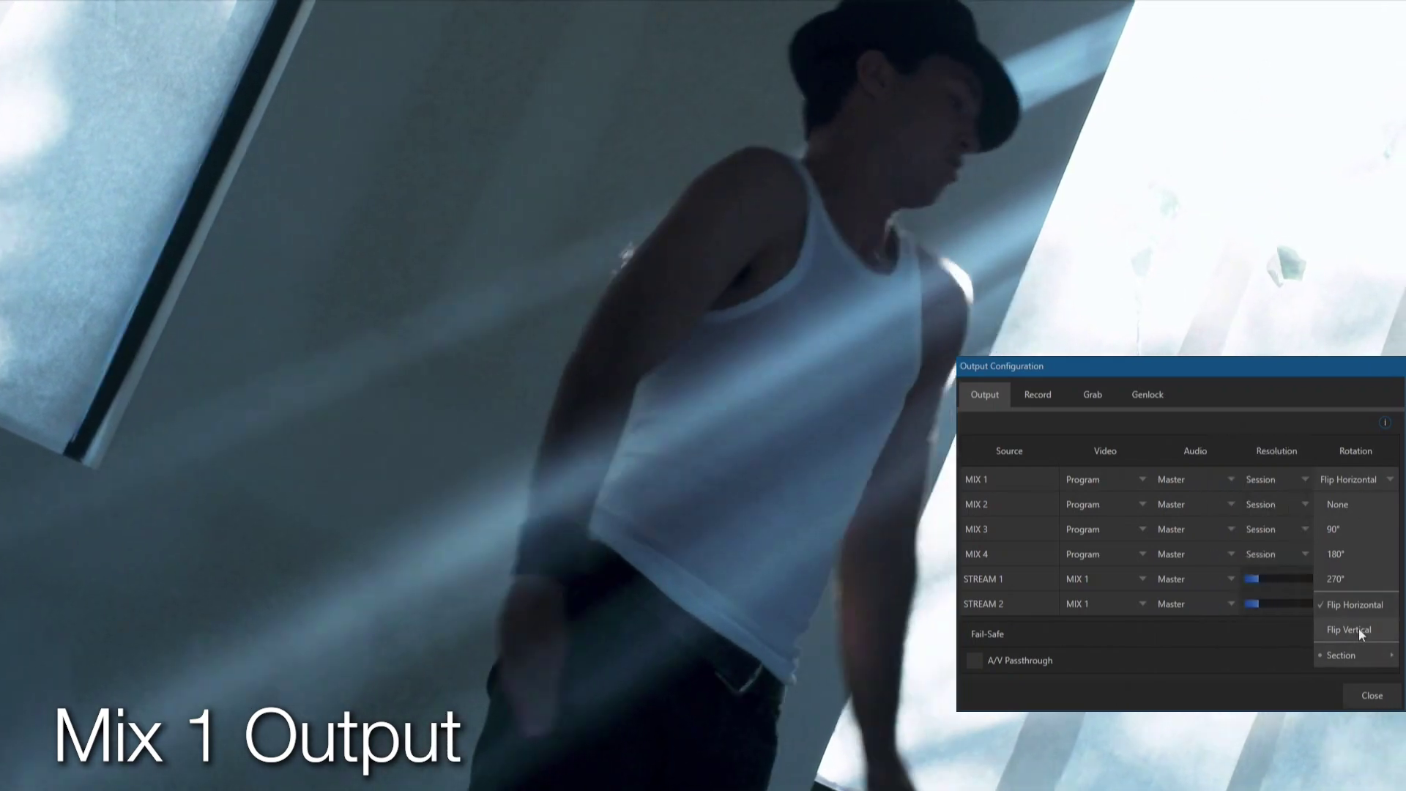
click(1358, 628)
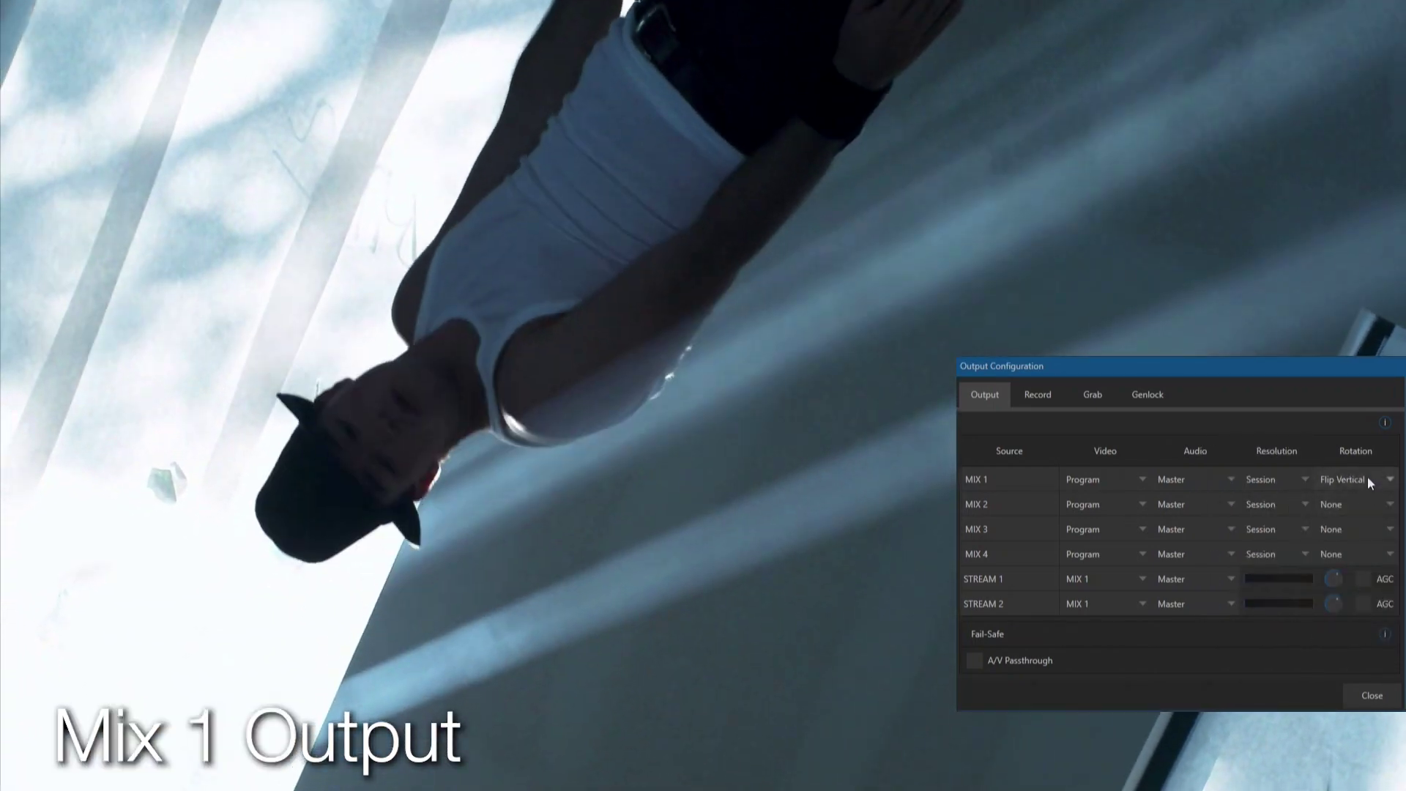
click(1367, 478)
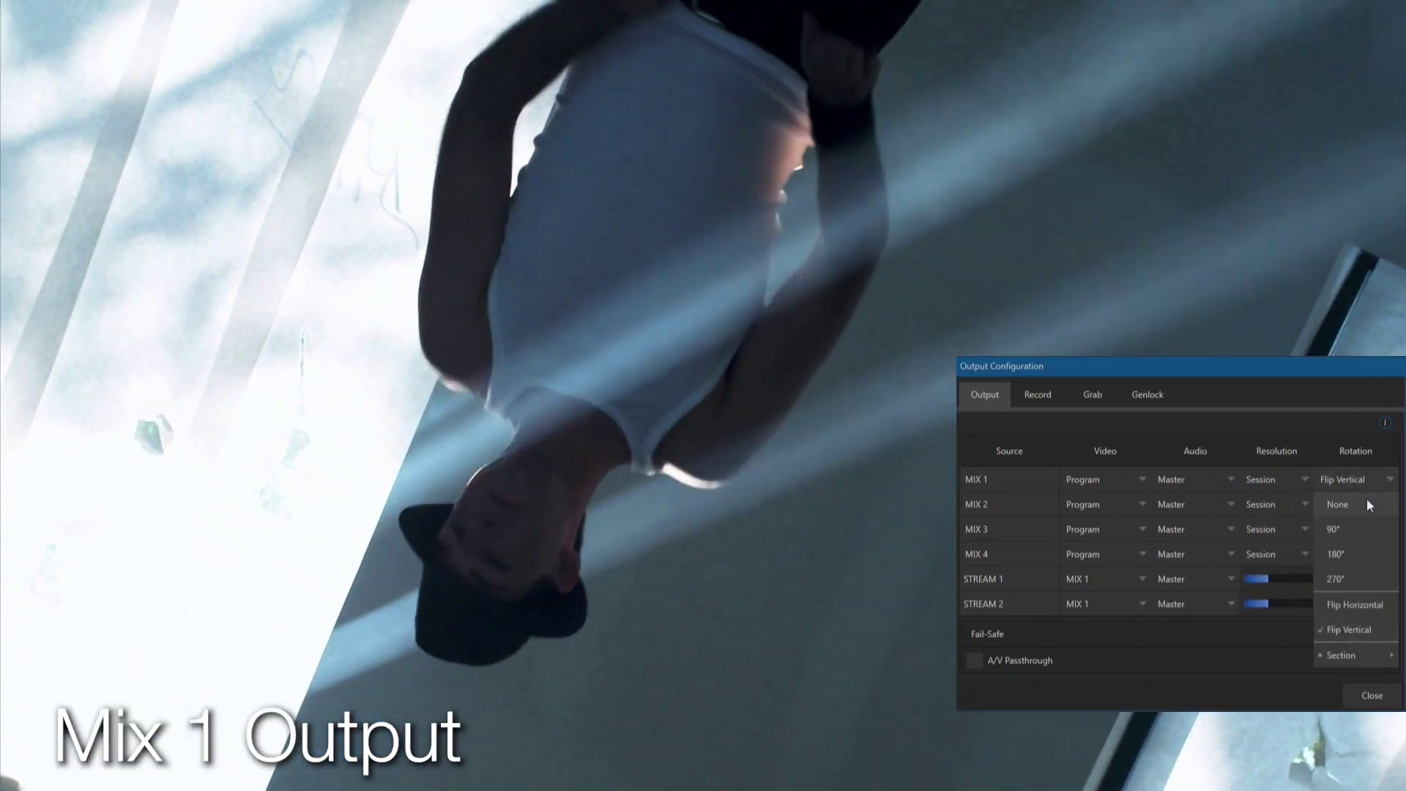
click(1366, 500)
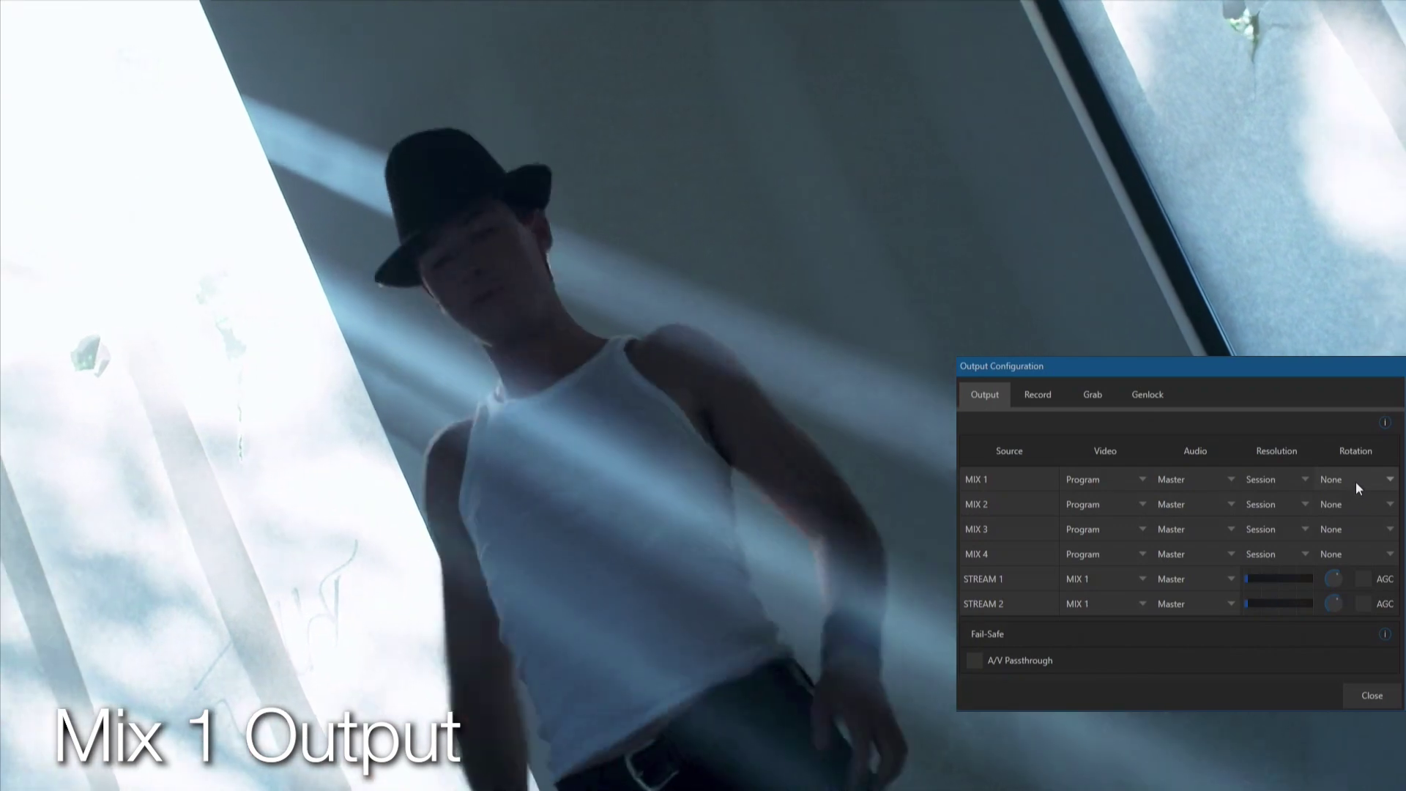
- Set MIX 1 Section to Left Half, then Right Half
click(1356, 482)
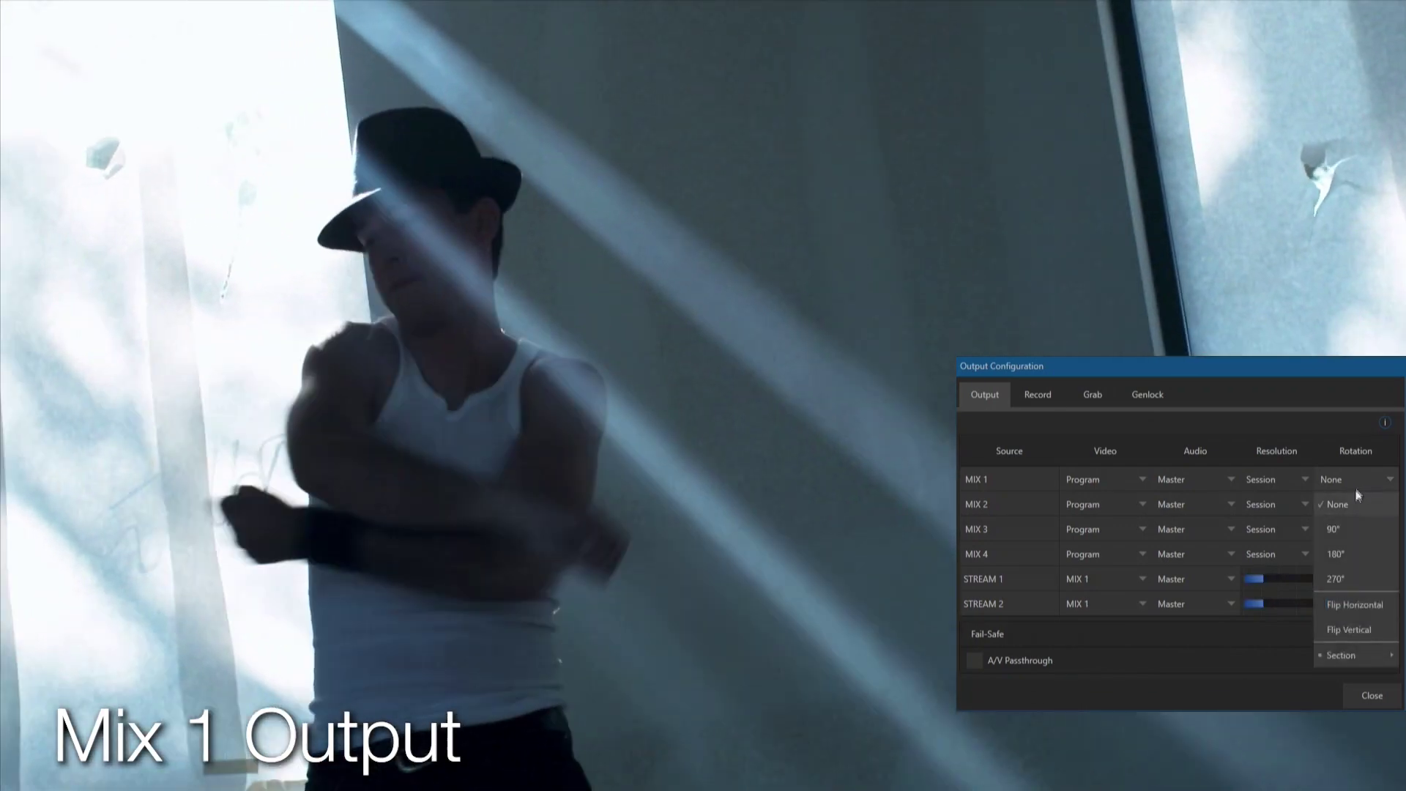
mouse_move(1342, 655)
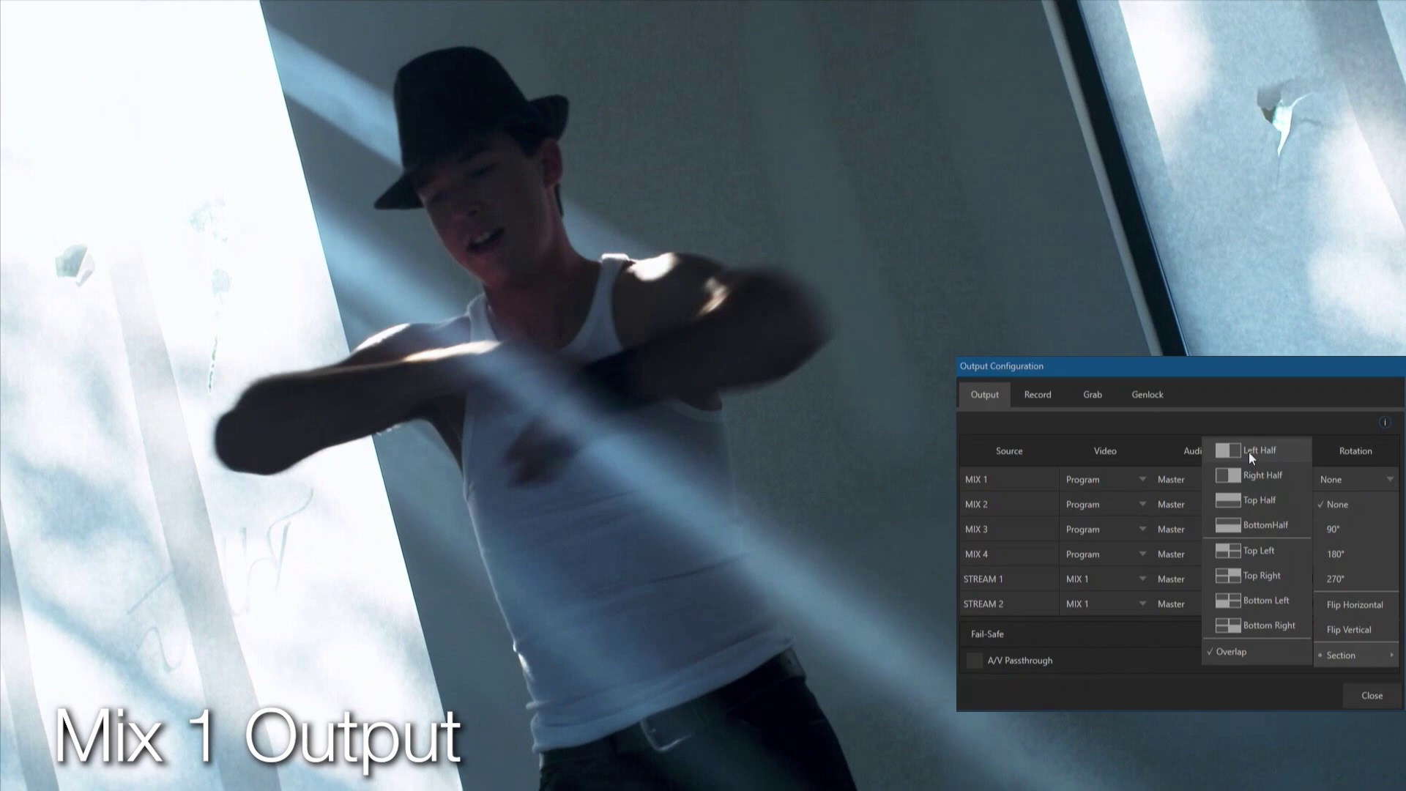
click(1248, 451)
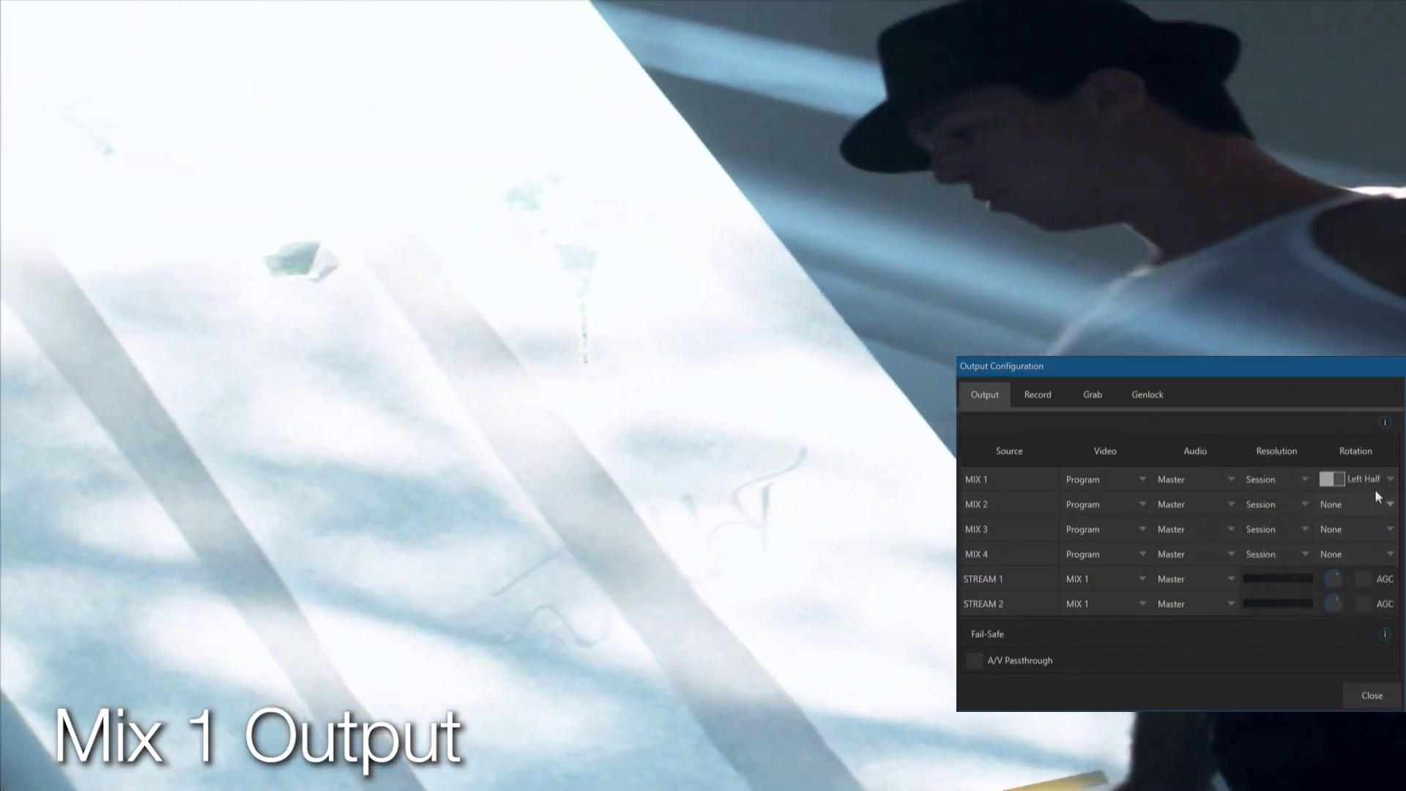
click(1373, 480)
mouse_move(1352, 655)
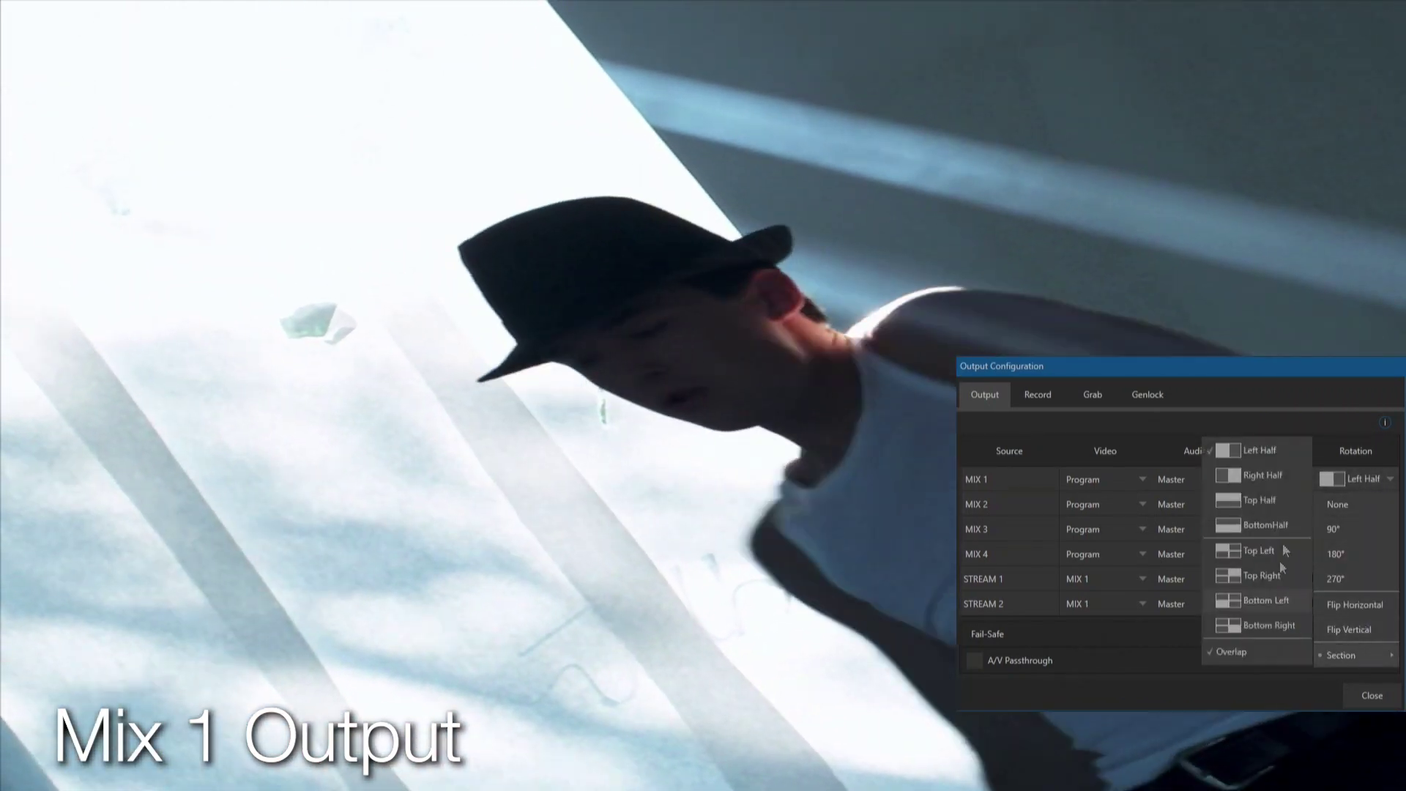
click(1281, 477)
- Set MIX 1 Section to Bottom Half, Top Half, then the Top Left quarter
click(1364, 479)
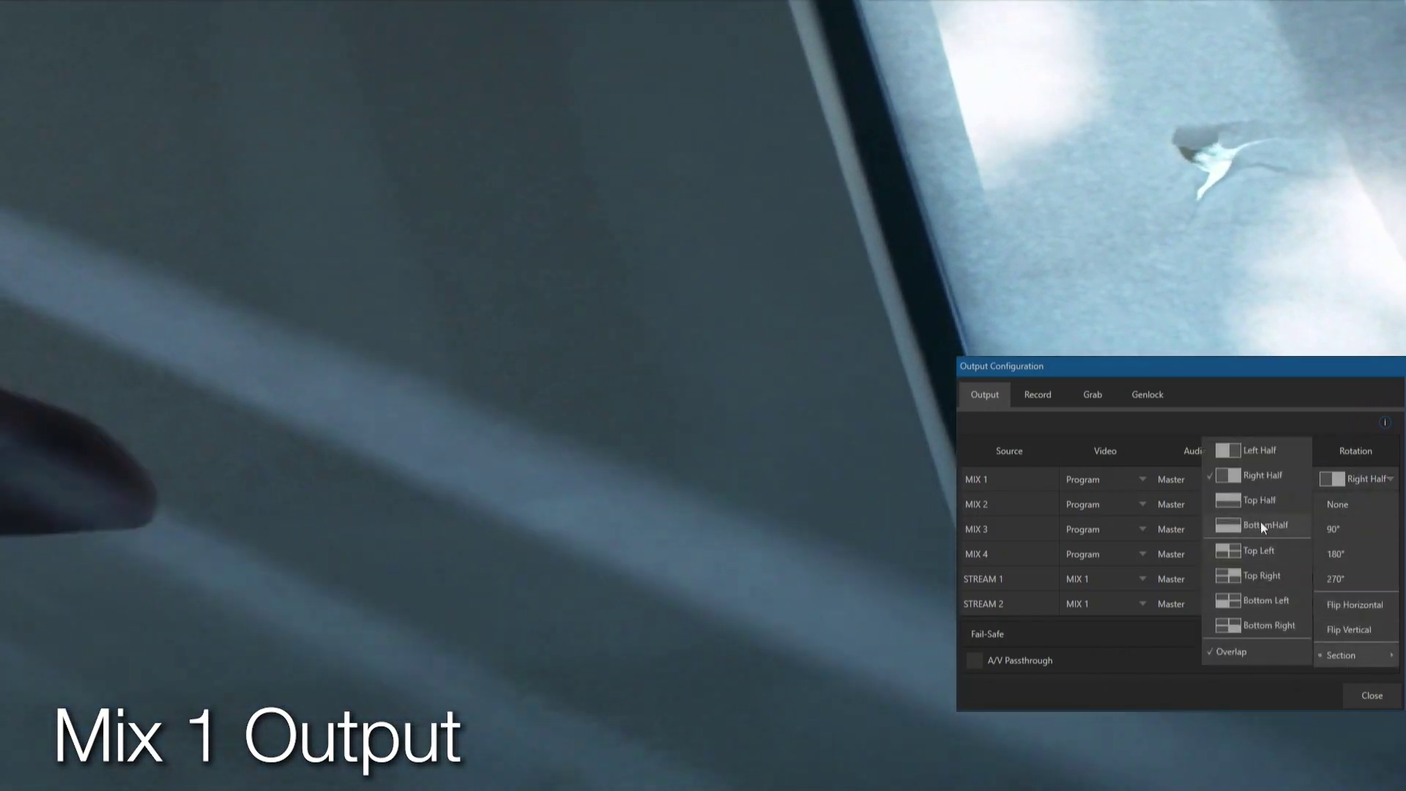
click(1260, 524)
click(1354, 477)
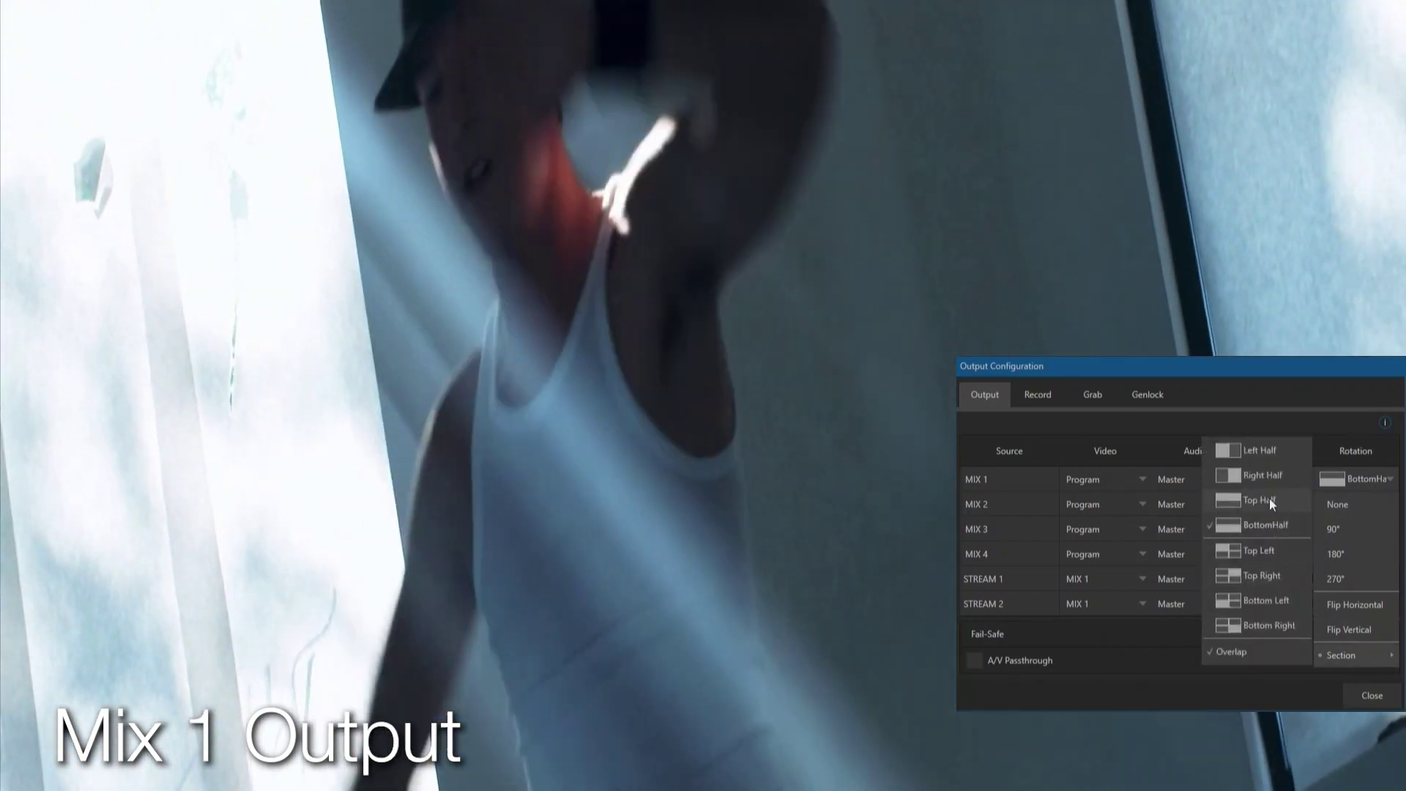
click(1261, 499)
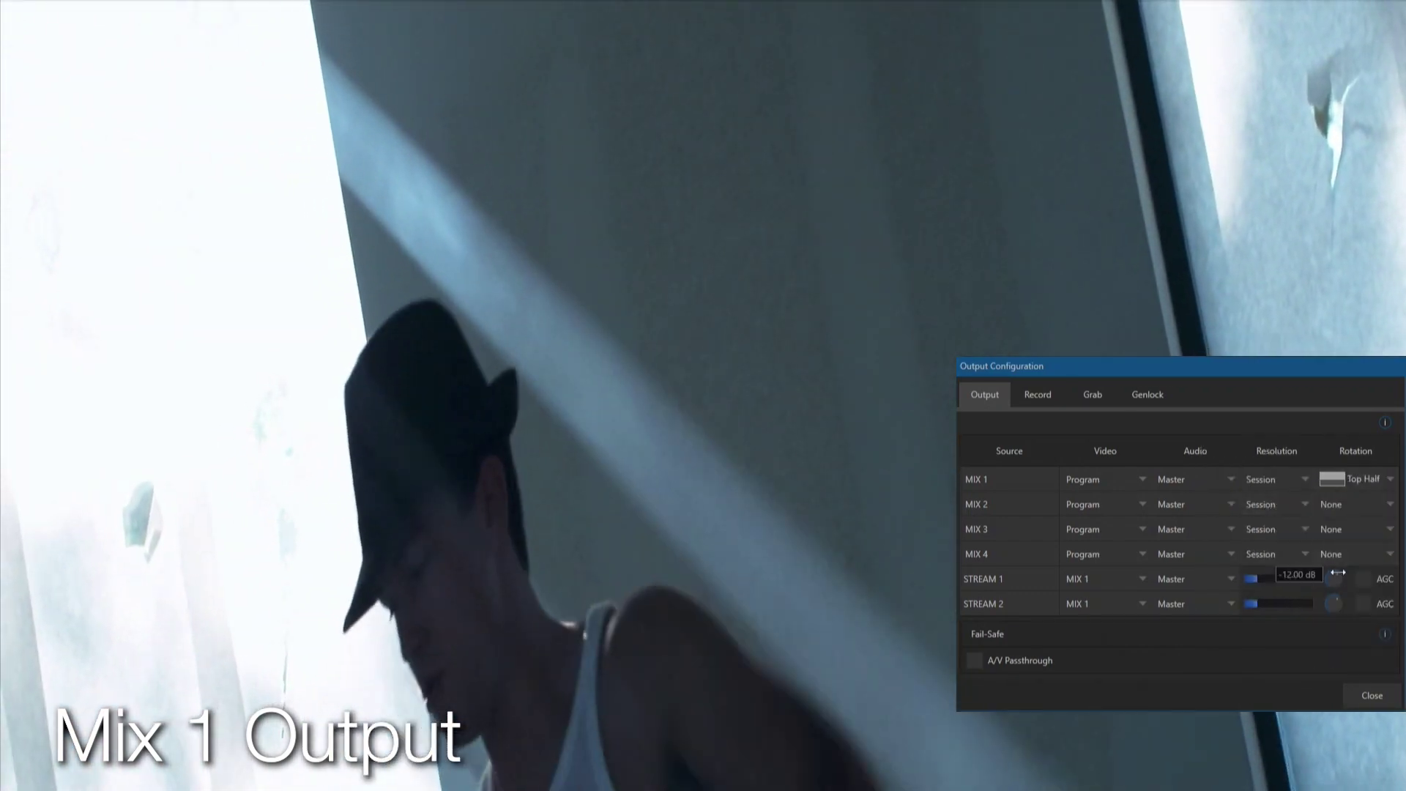
click(1378, 478)
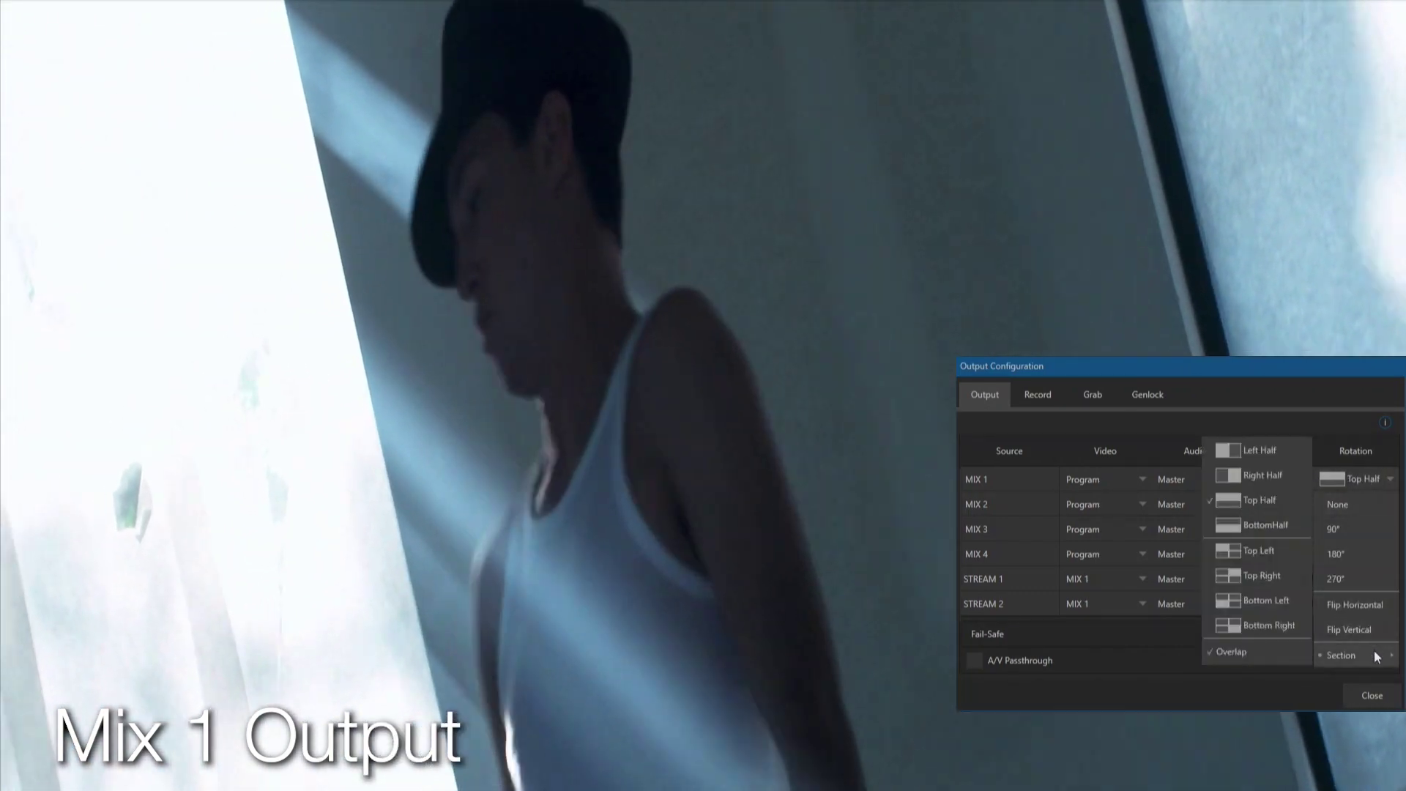
mouse_move(1353, 655)
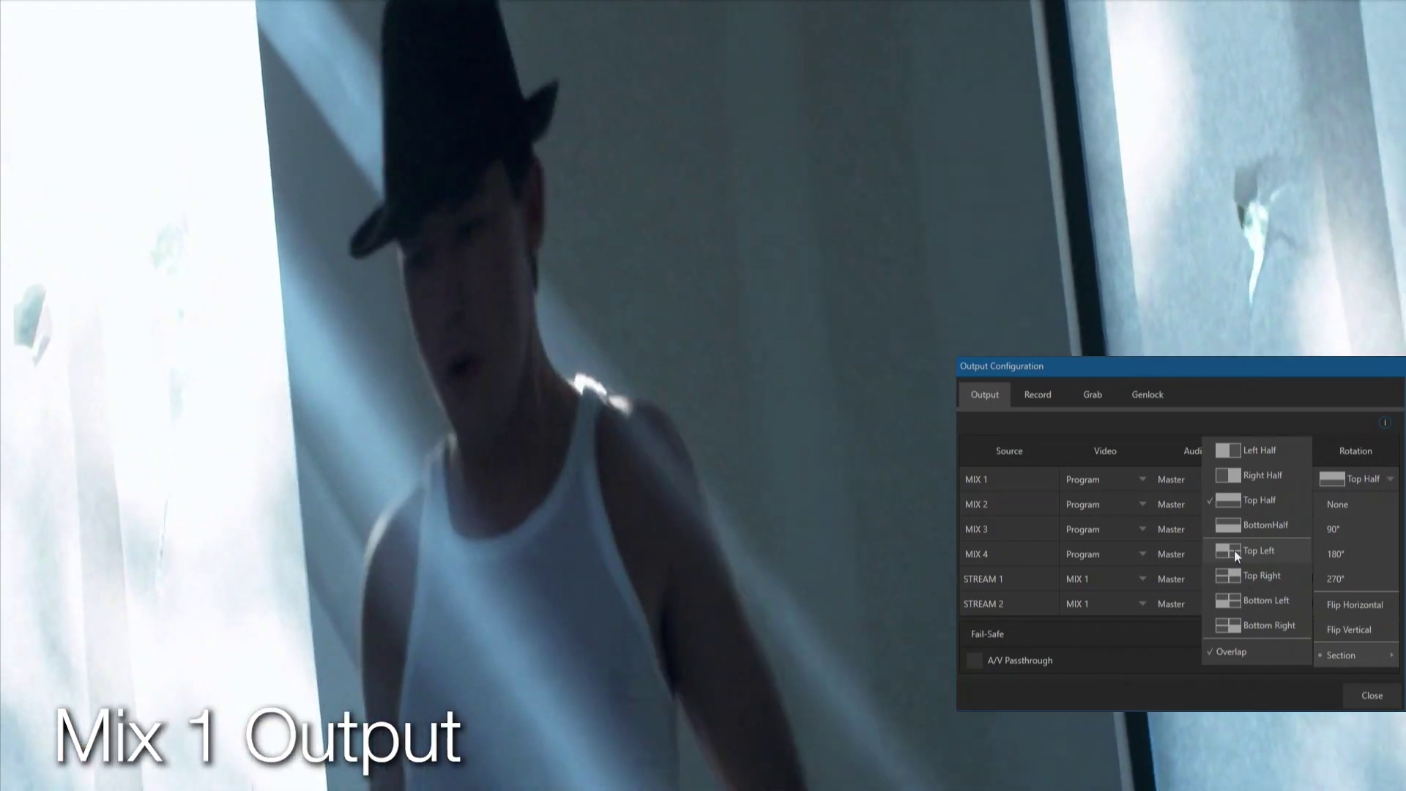
click(1234, 550)
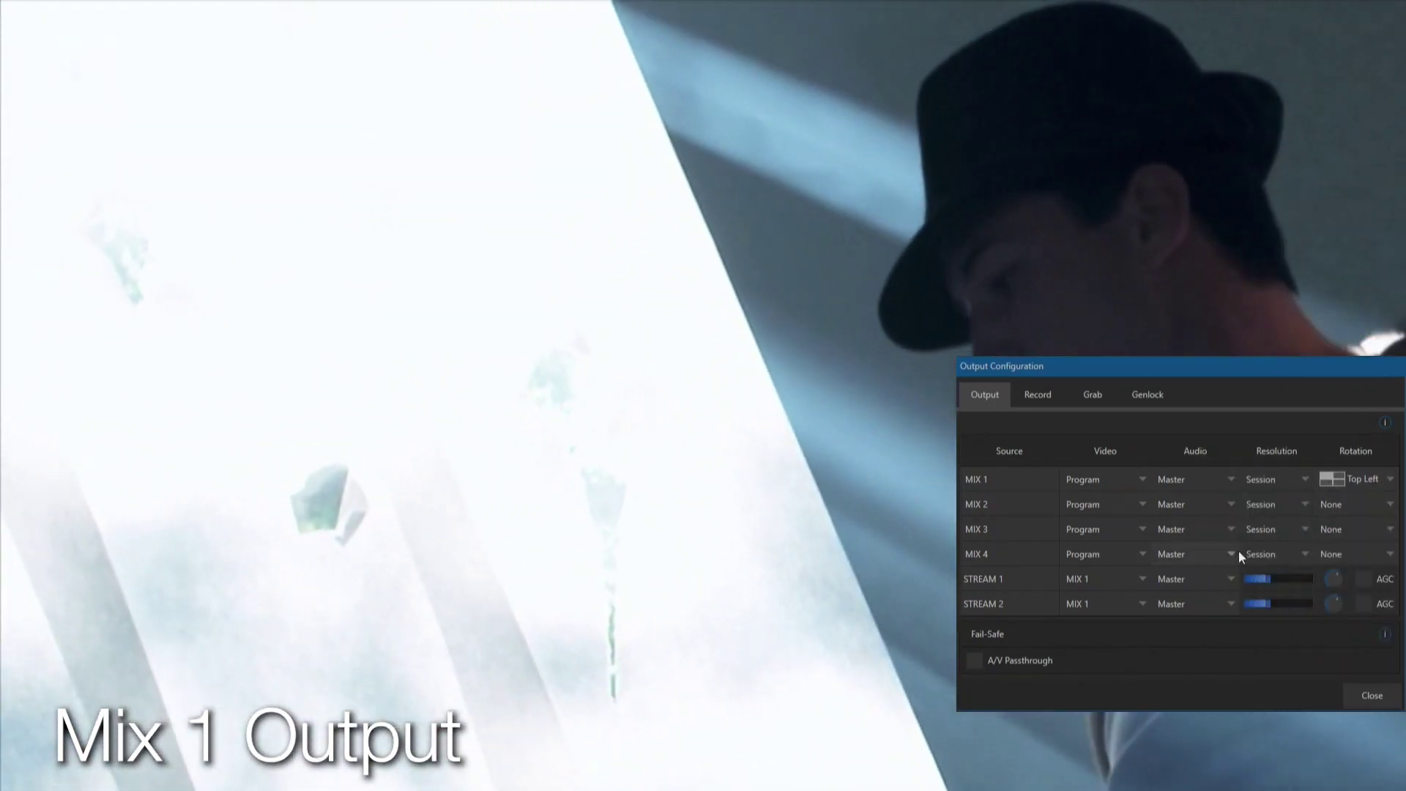
- Switch MIX 1 Section through Top Right, Bottom Left, then Bottom Right quarters
click(1340, 478)
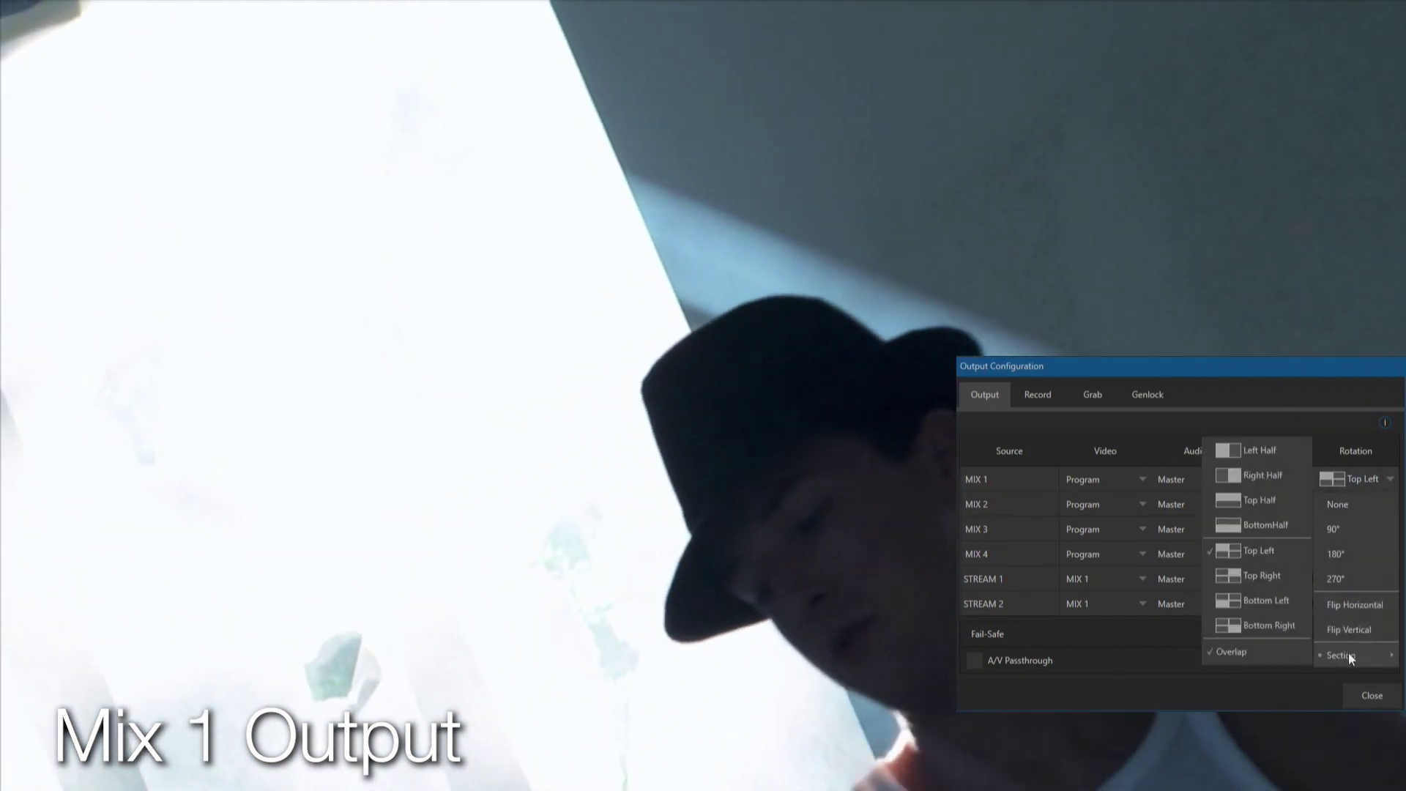
click(1263, 489)
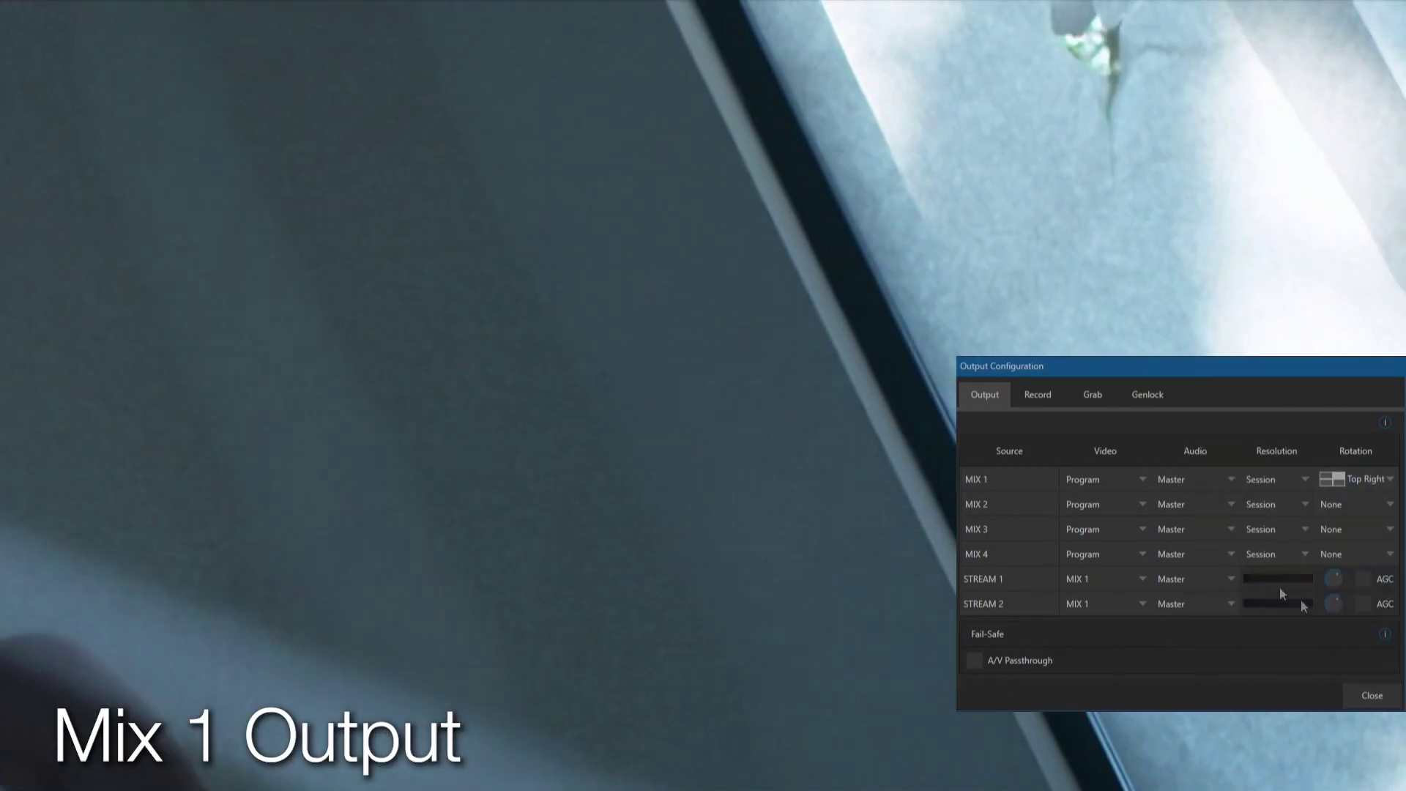
click(1339, 477)
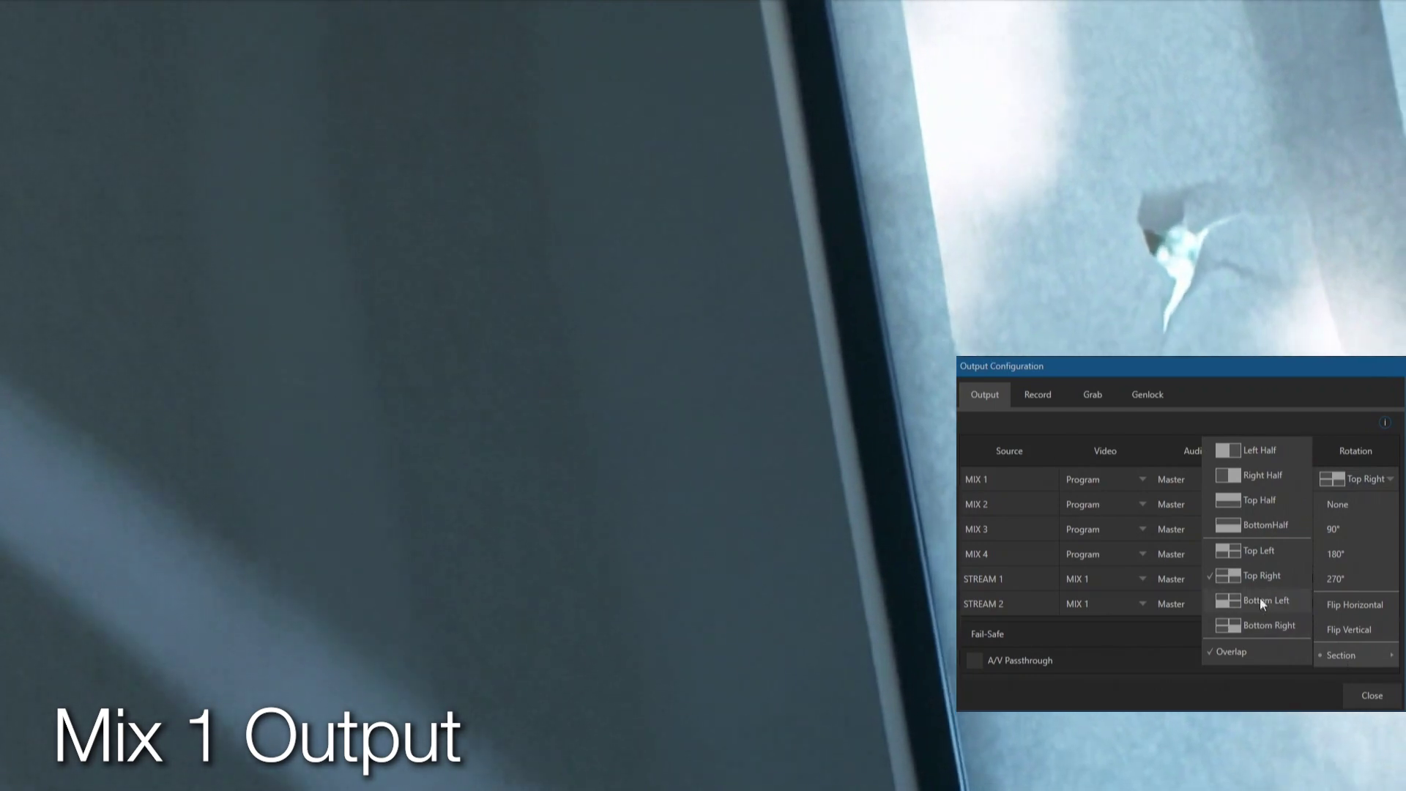
click(1259, 597)
click(1356, 480)
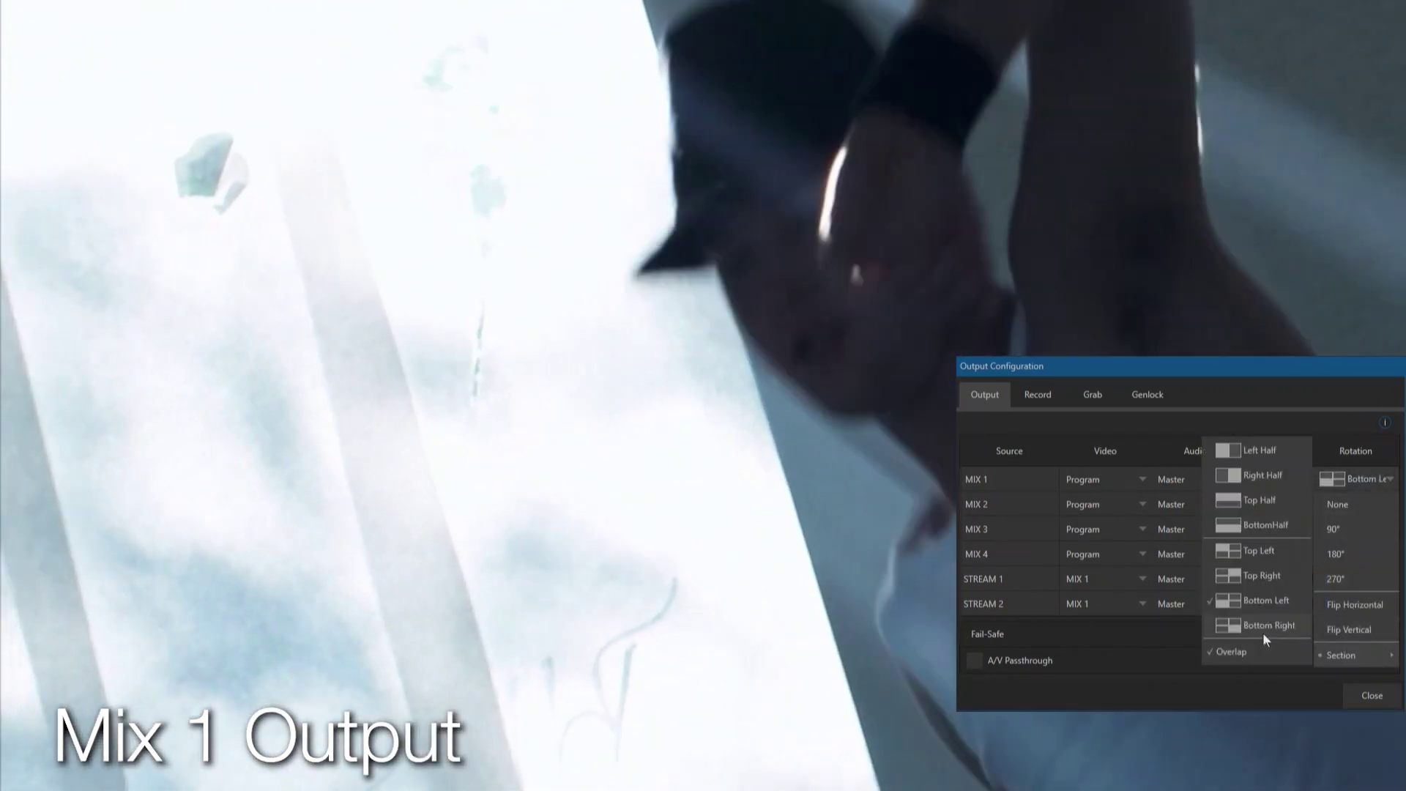
click(1263, 630)
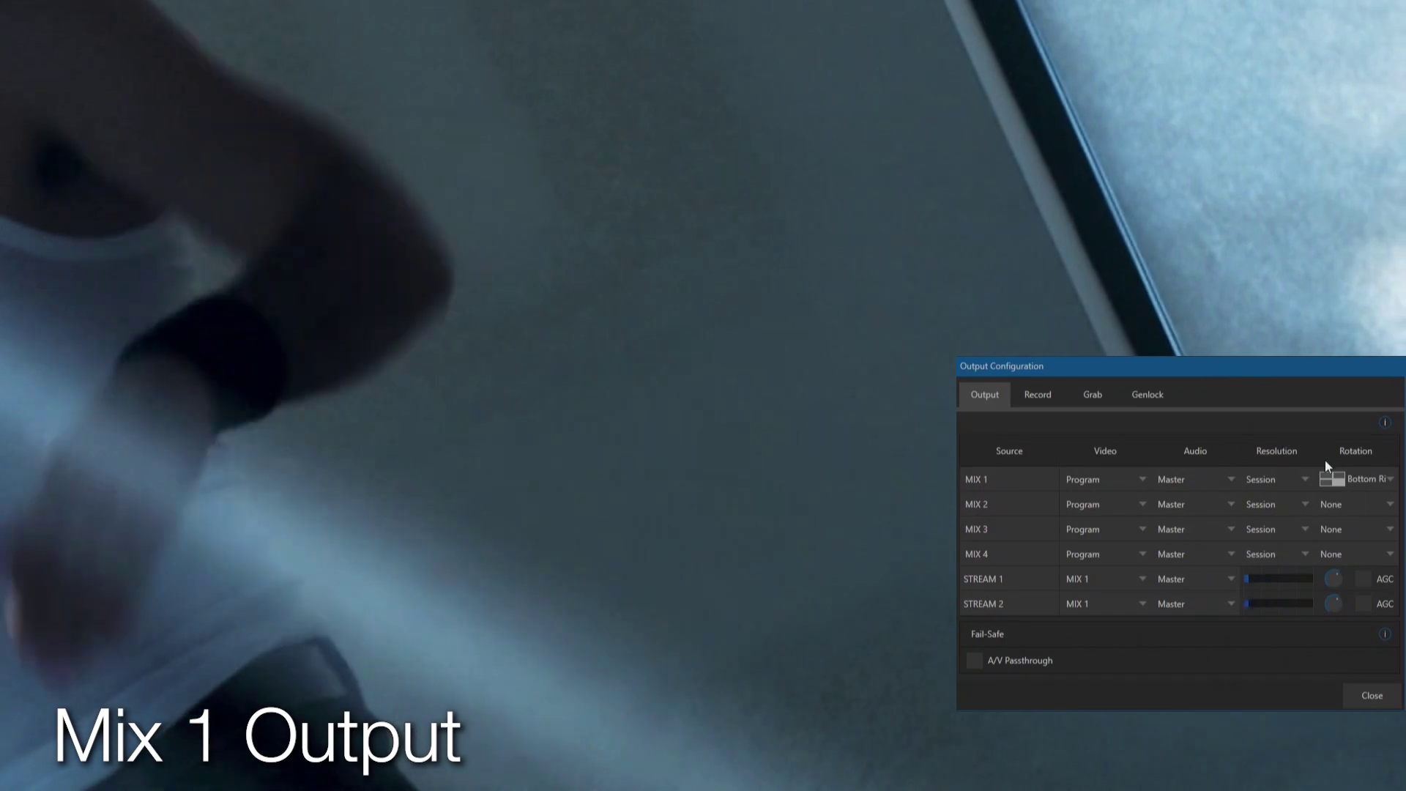
click(1357, 478)
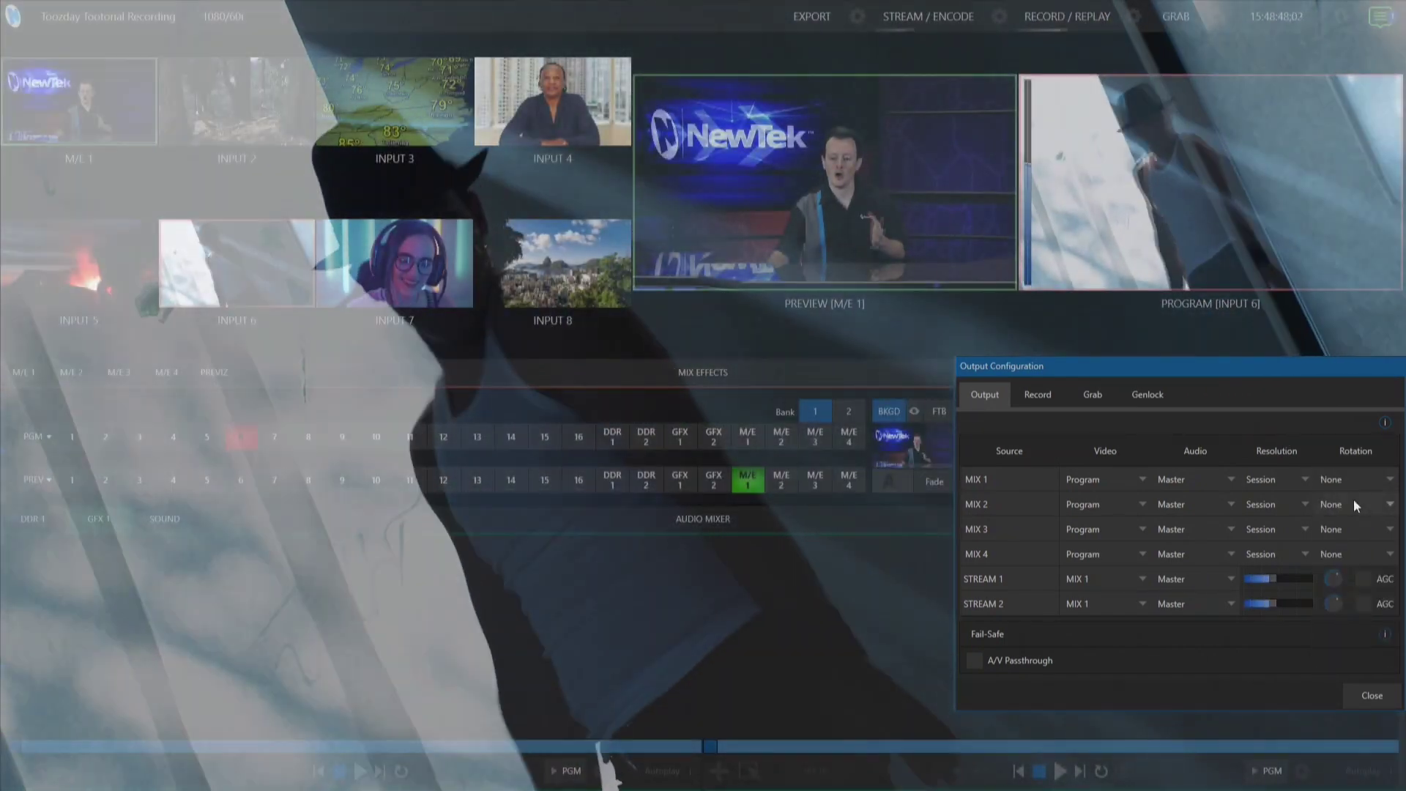
- Choose None in the MIX 1 Rotation list to send the full upright frame
click(1353, 497)
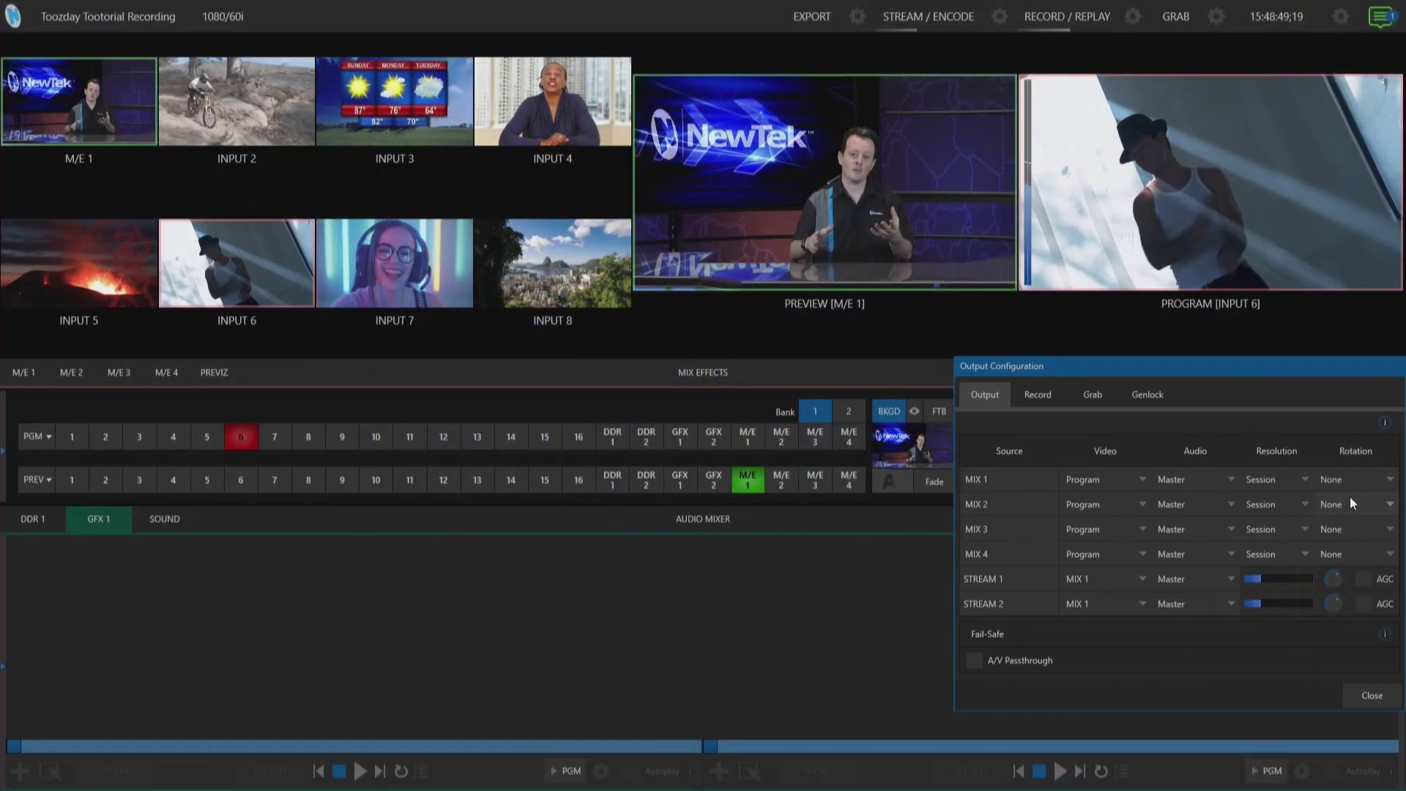